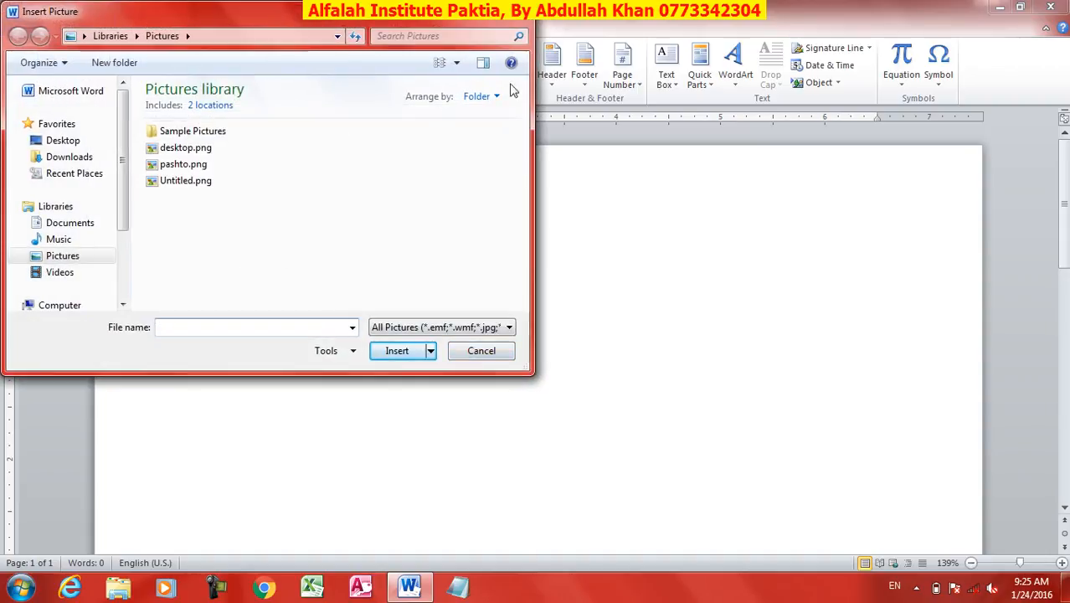
Insert desktop.png from the Pictures library, browsing with large icons, and resize it to about 2.02" high by 2.75" wide
left_click(456, 63)
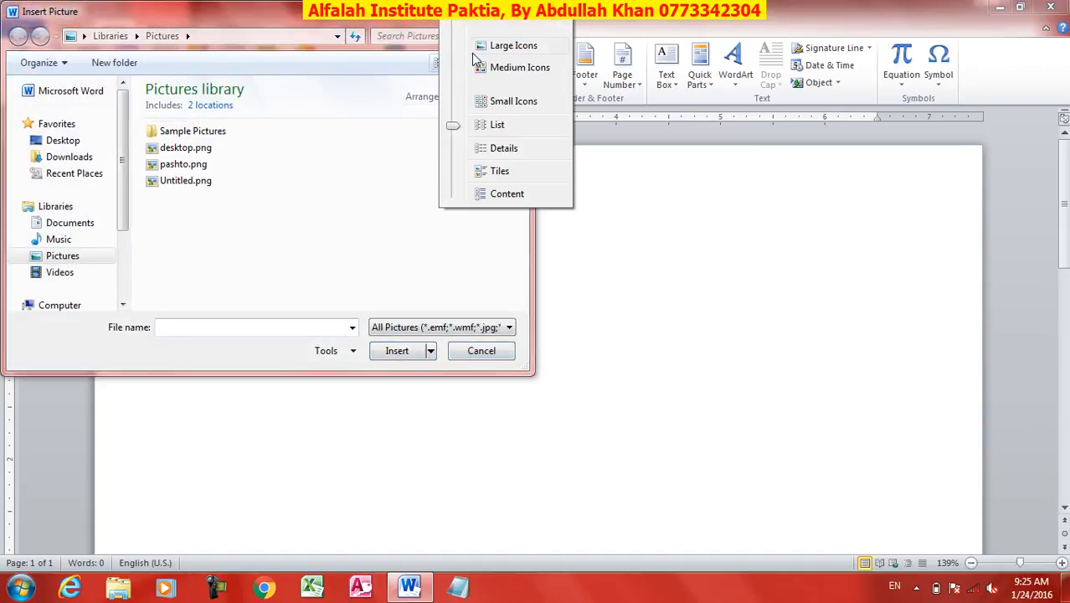
left_click(494, 46)
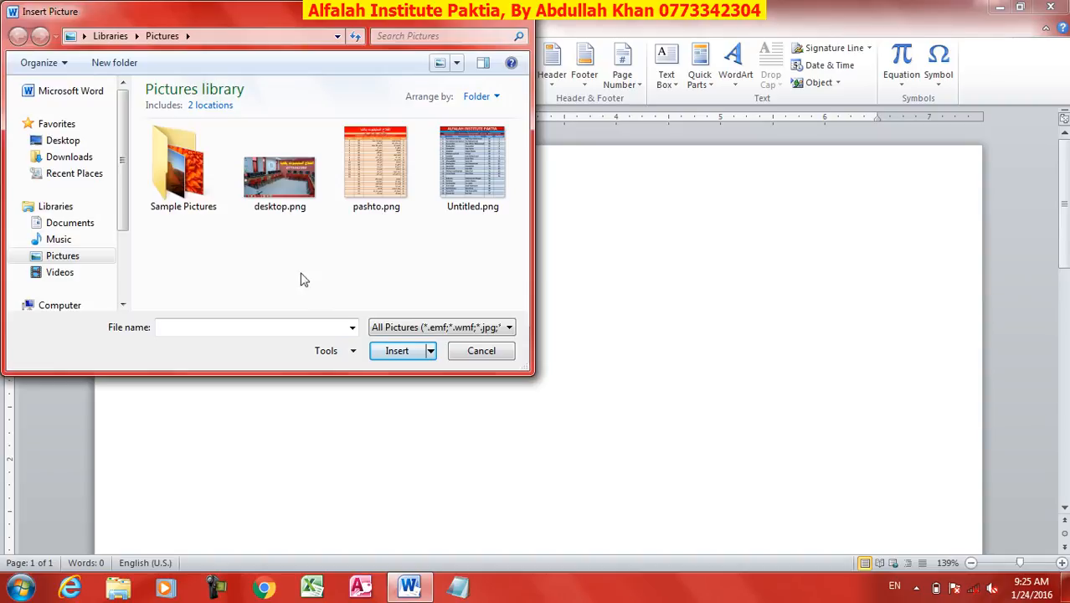
left_click(272, 198)
left_click(408, 355)
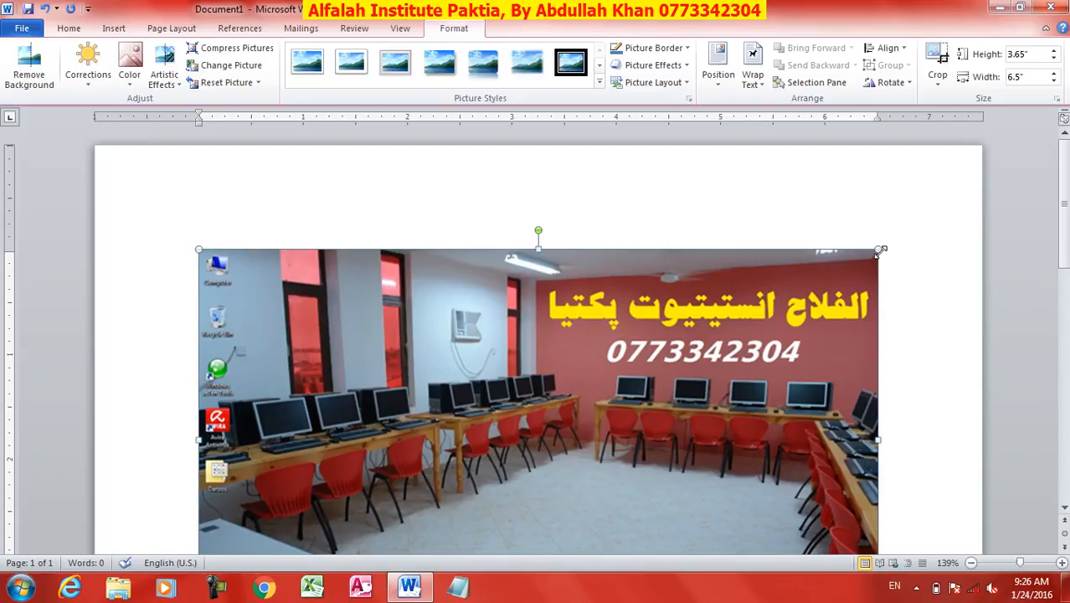
left_click_drag(880, 249, 488, 376)
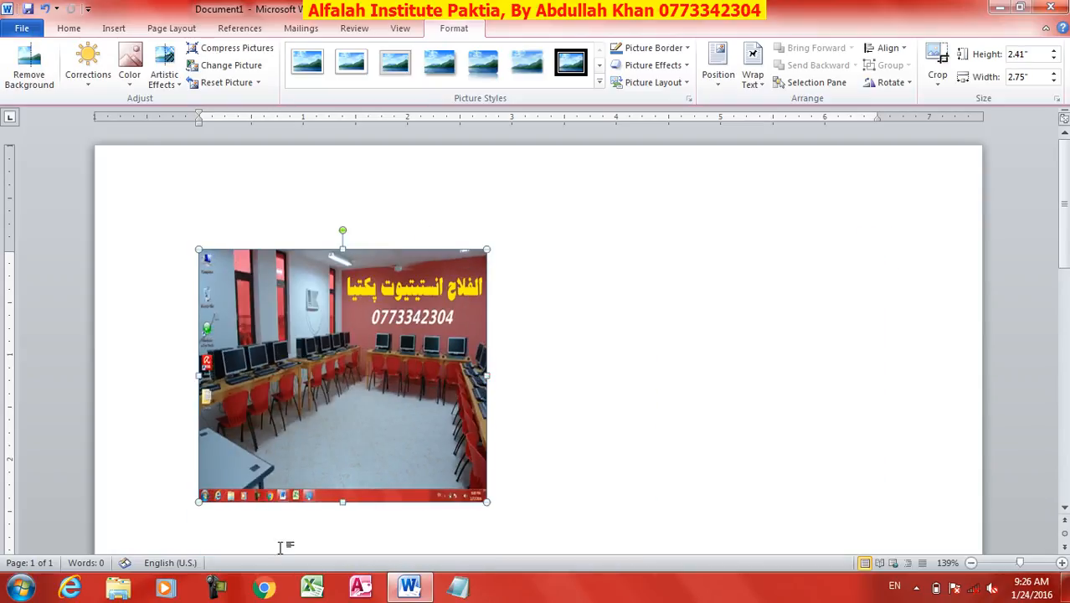
left_click_drag(343, 503, 344, 460)
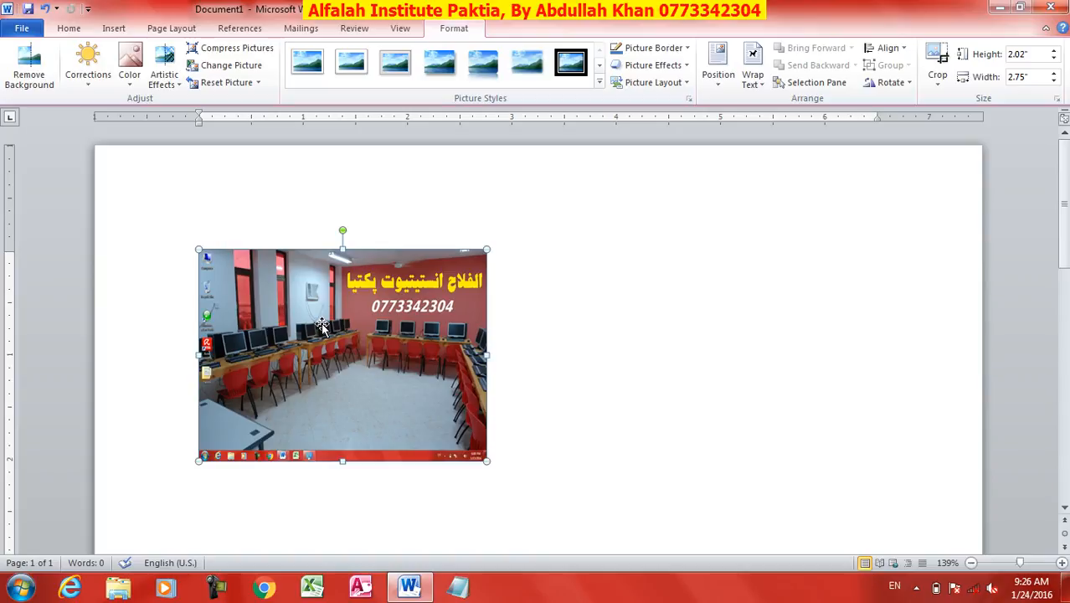
Replace the picture with Penguins.jpg from Sample Pictures and stretch it to about 2.47" high by 4.64" wide
left_click(237, 65)
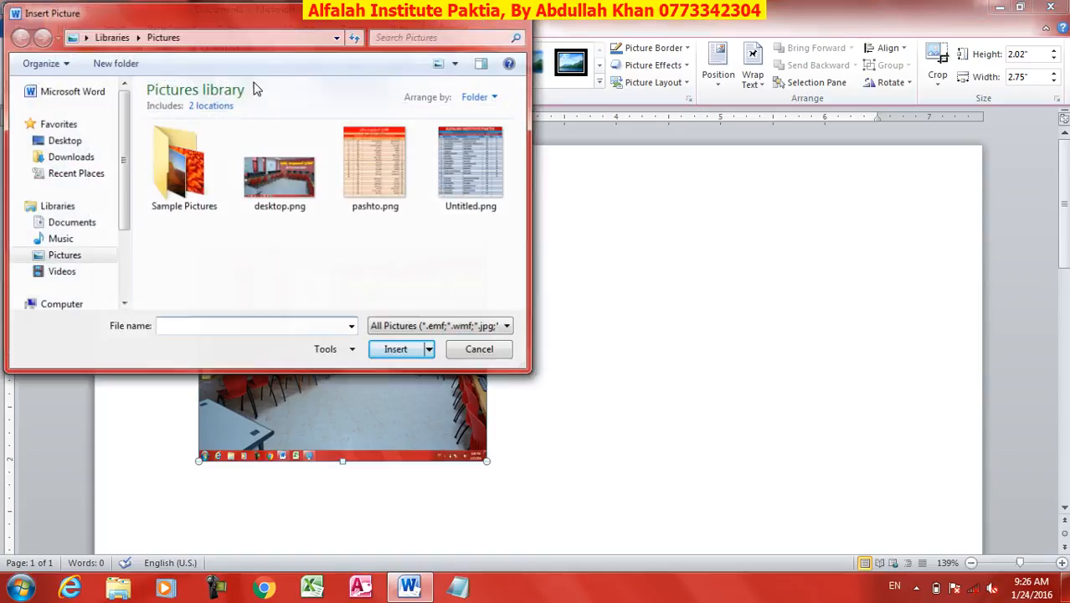
double_click(184, 191)
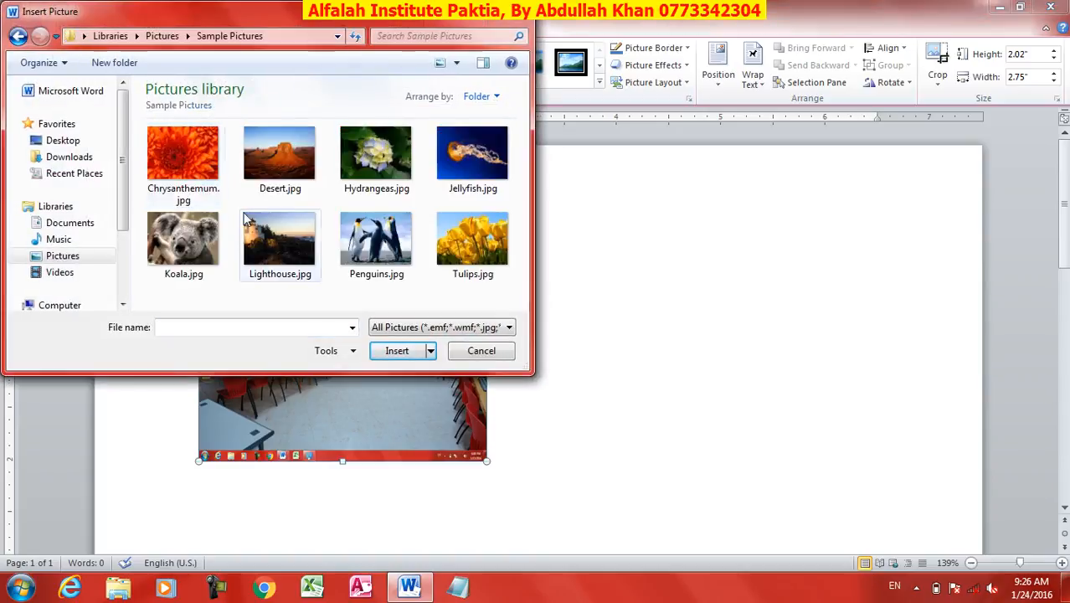
left_click(379, 241)
left_click(409, 350)
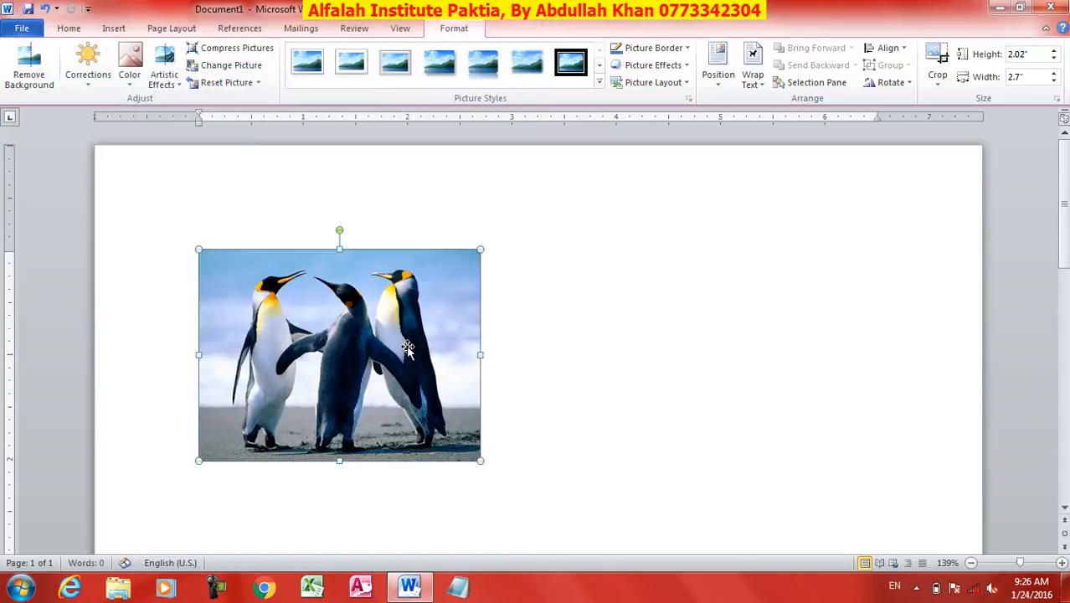
left_click_drag(480, 354, 684, 354)
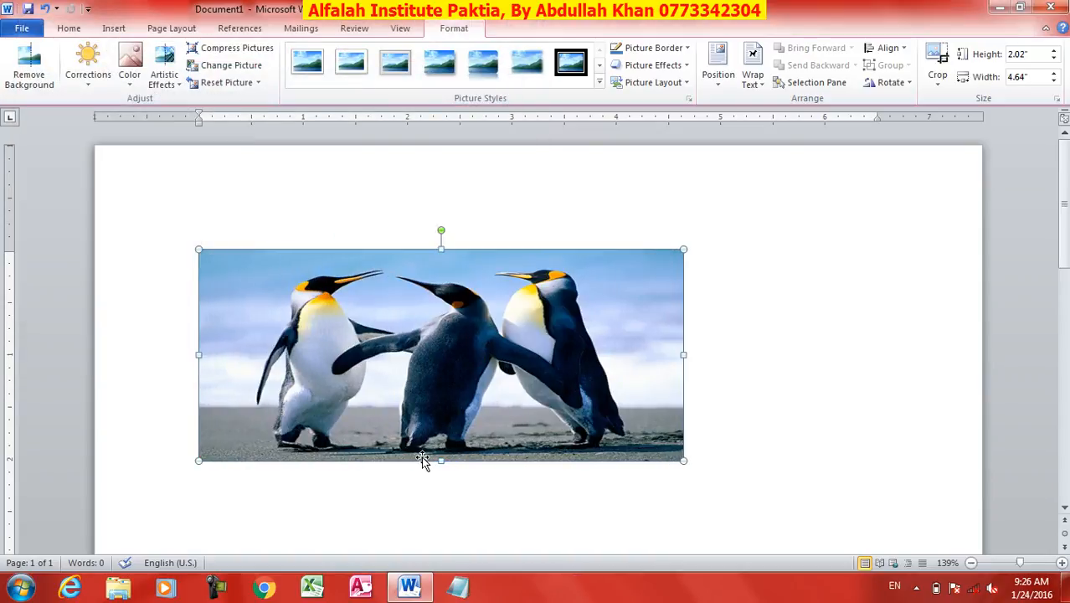
left_click_drag(440, 461, 440, 507)
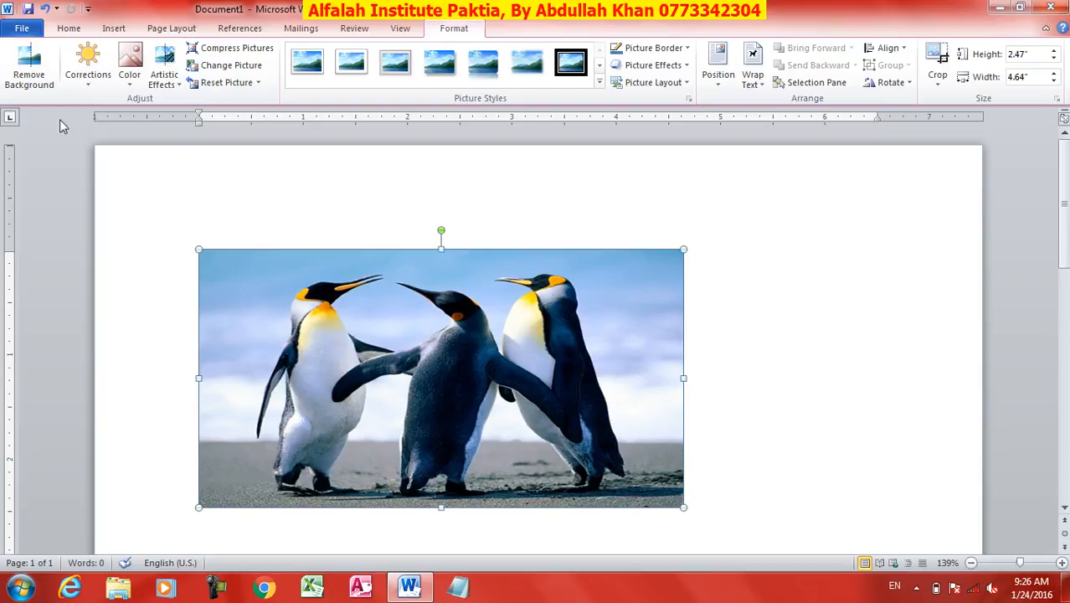
Start background removal on the penguin picture and mark the left penguin's neck and foot and the gap beside it as areas to keep
left_click(28, 75)
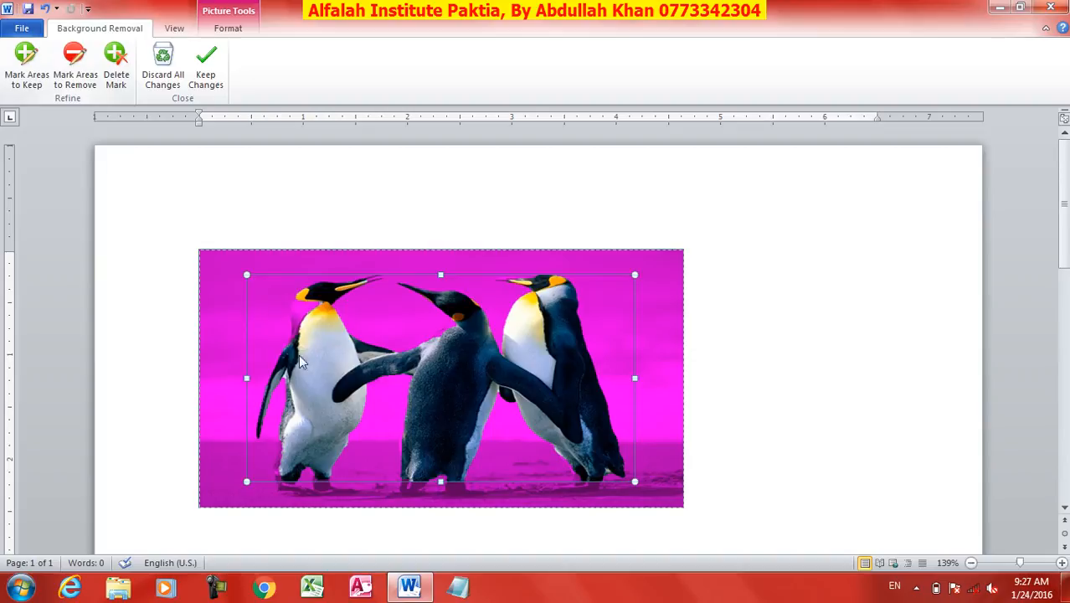
left_click(25, 57)
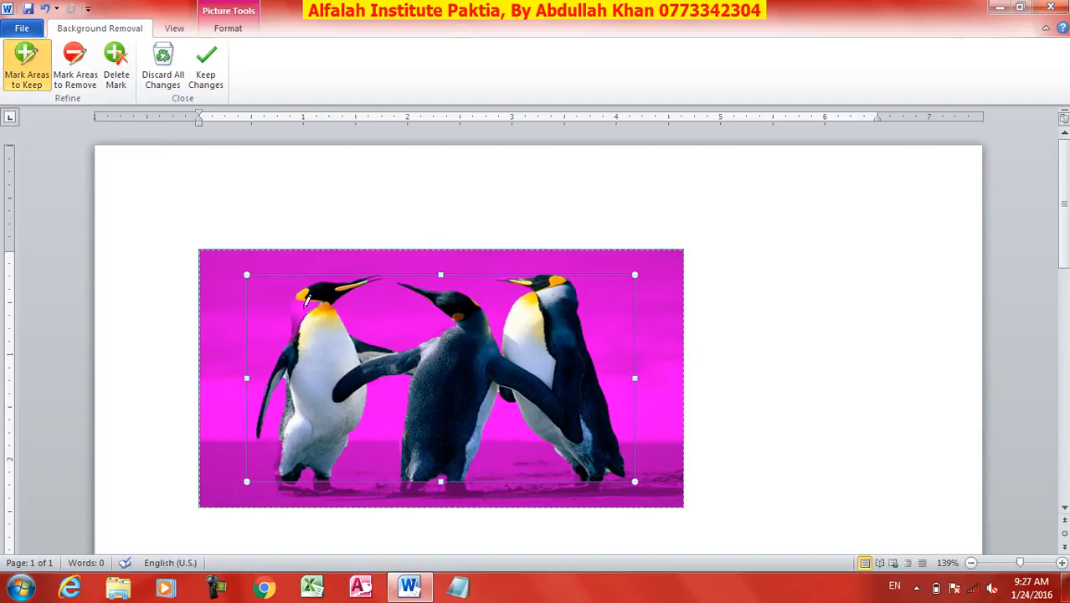
left_click(300, 310)
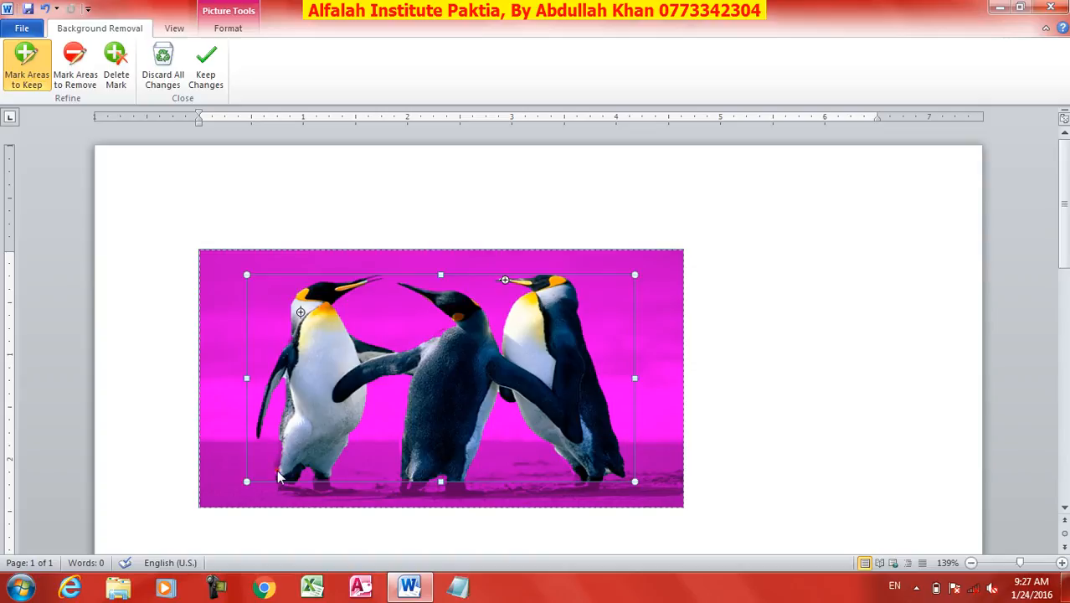
left_click_drag(277, 474, 278, 459)
left_click_drag(389, 412, 385, 397)
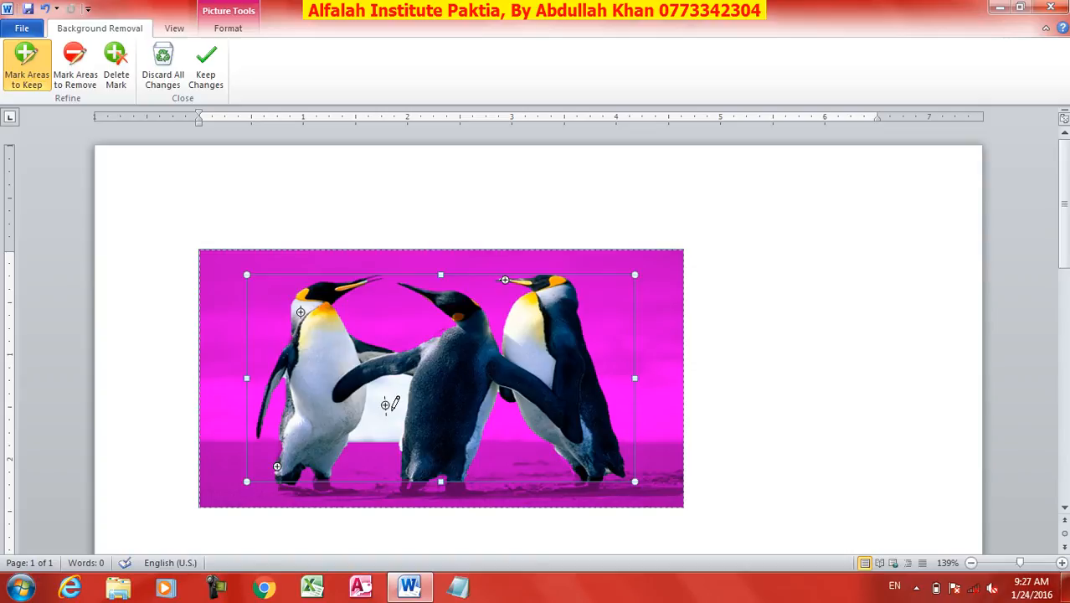
Mark the gap between the left and middle penguins for removal and keep the background removal changes
left_click(84, 75)
left_click_drag(377, 431, 385, 393)
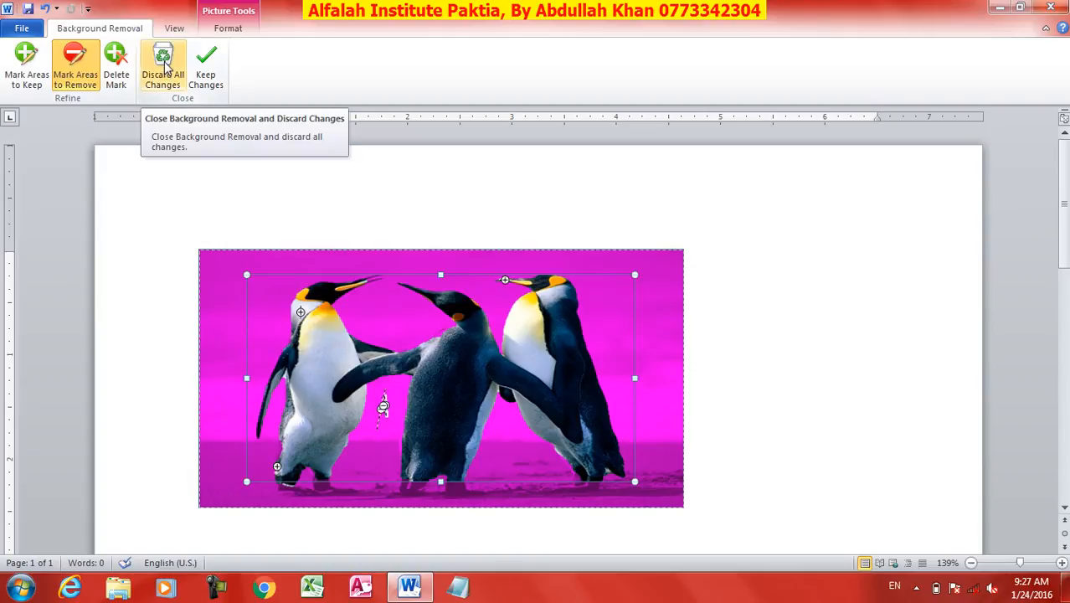
left_click(207, 79)
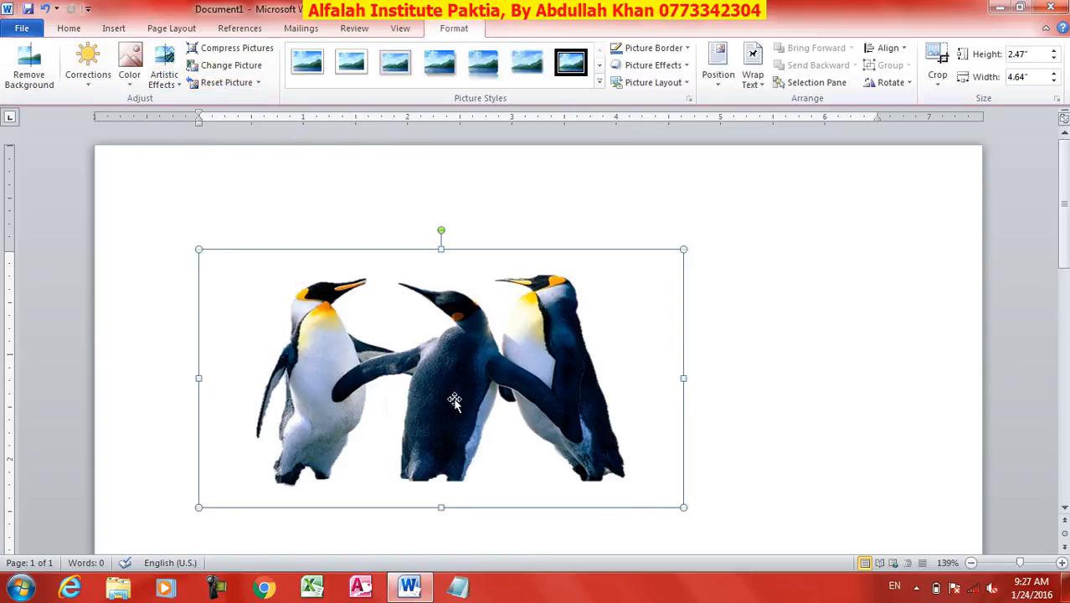
left_click(70, 28)
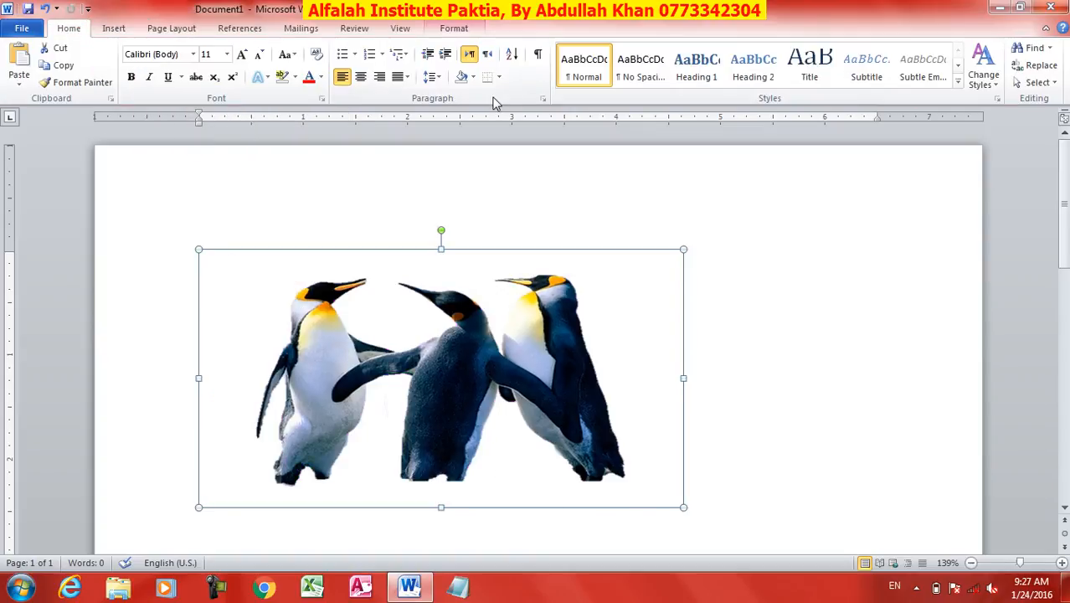
left_click(475, 77)
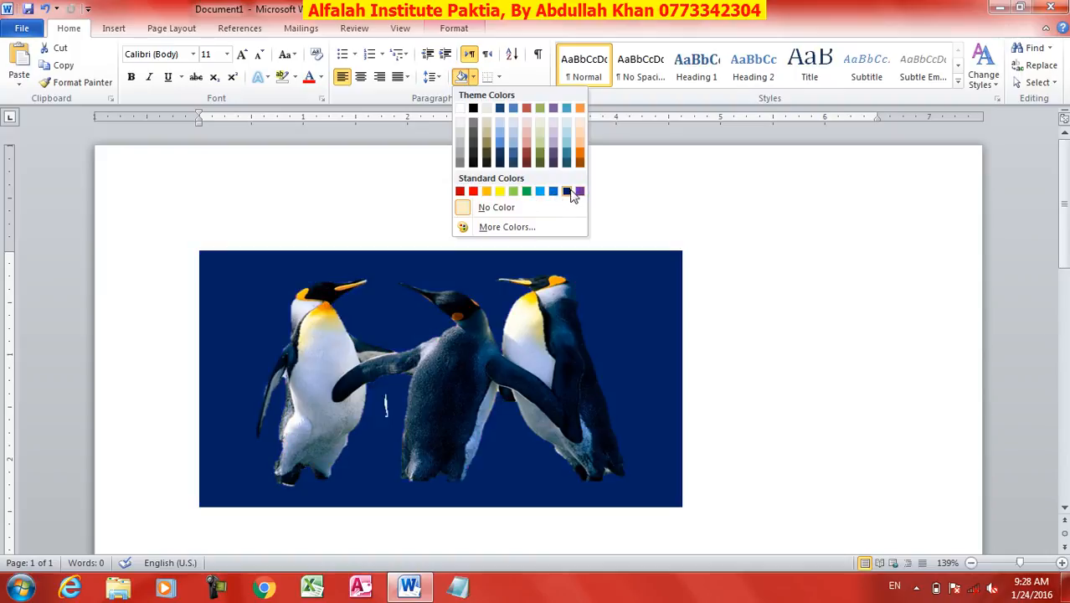
left_click(314, 392)
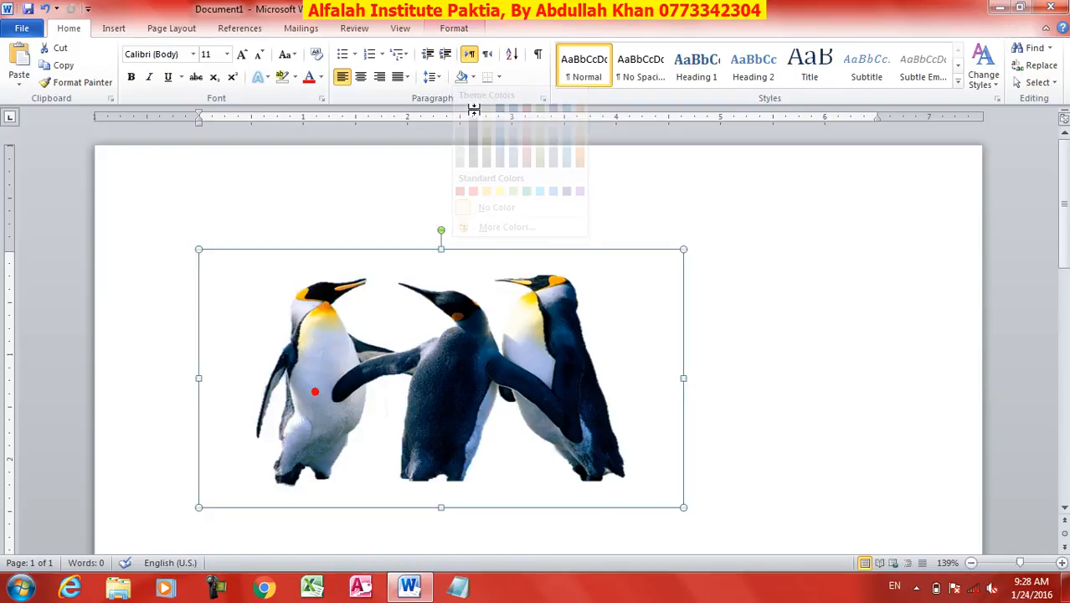
Reset the penguin picture to restore its original background
left_click(454, 28)
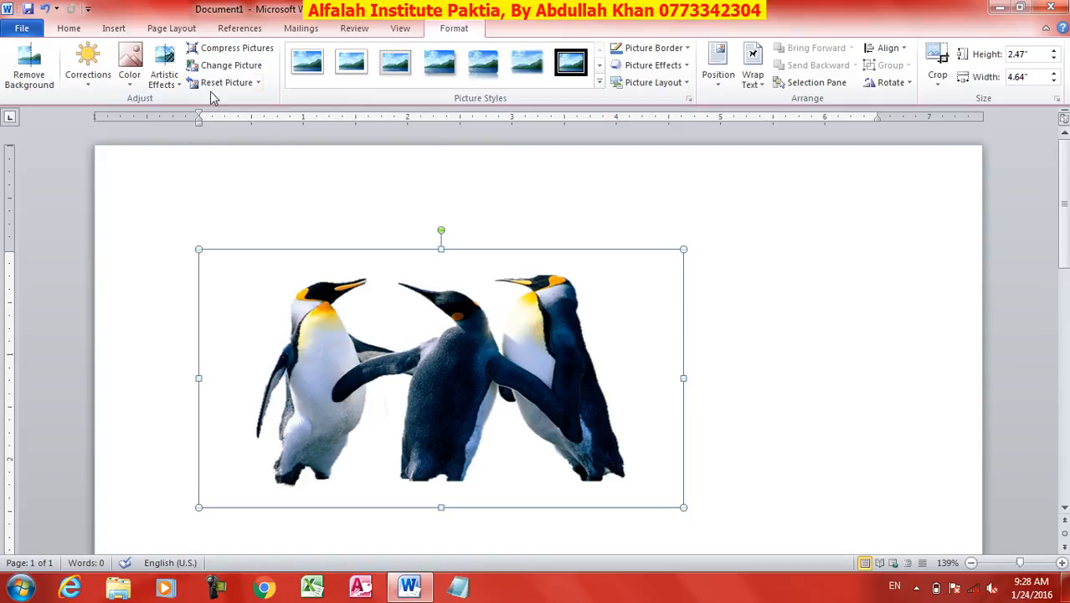
left_click(226, 83)
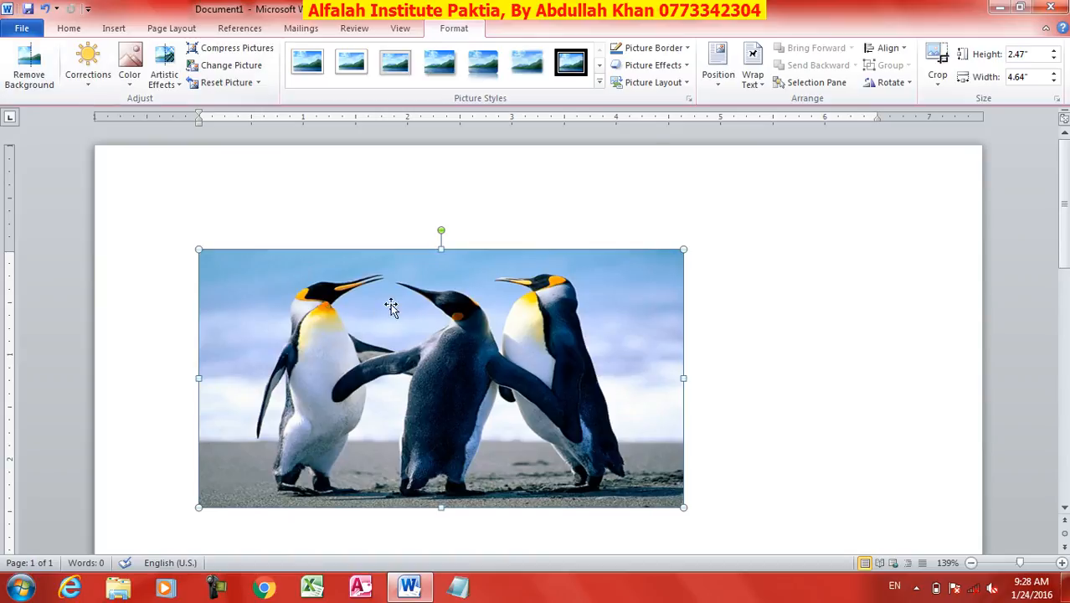
Position the penguin picture at the top right of the page with text wrapping
left_click(717, 78)
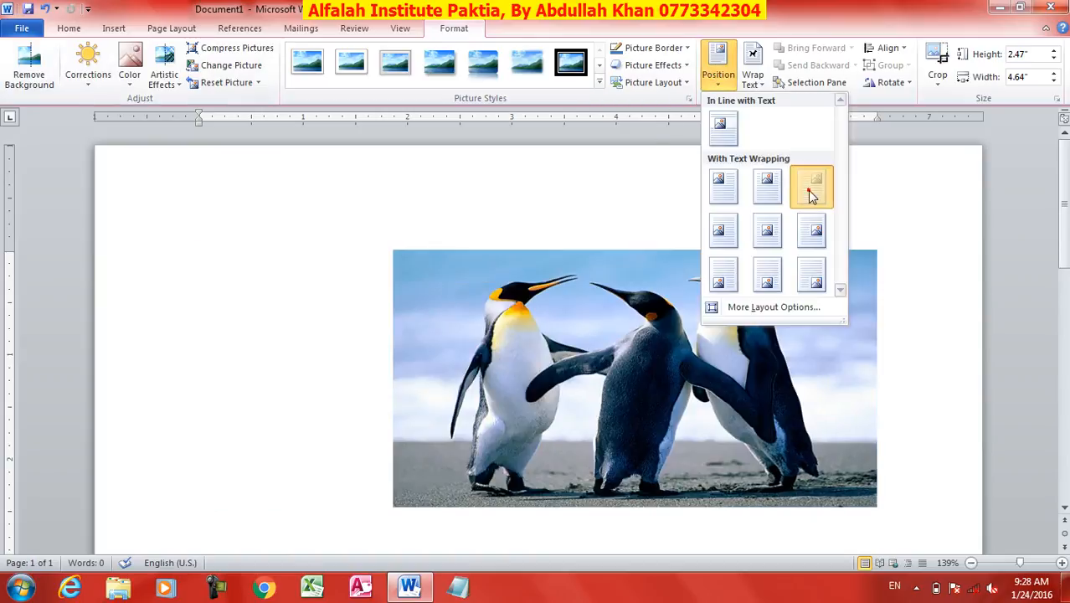
left_click(812, 184)
left_click(87, 71)
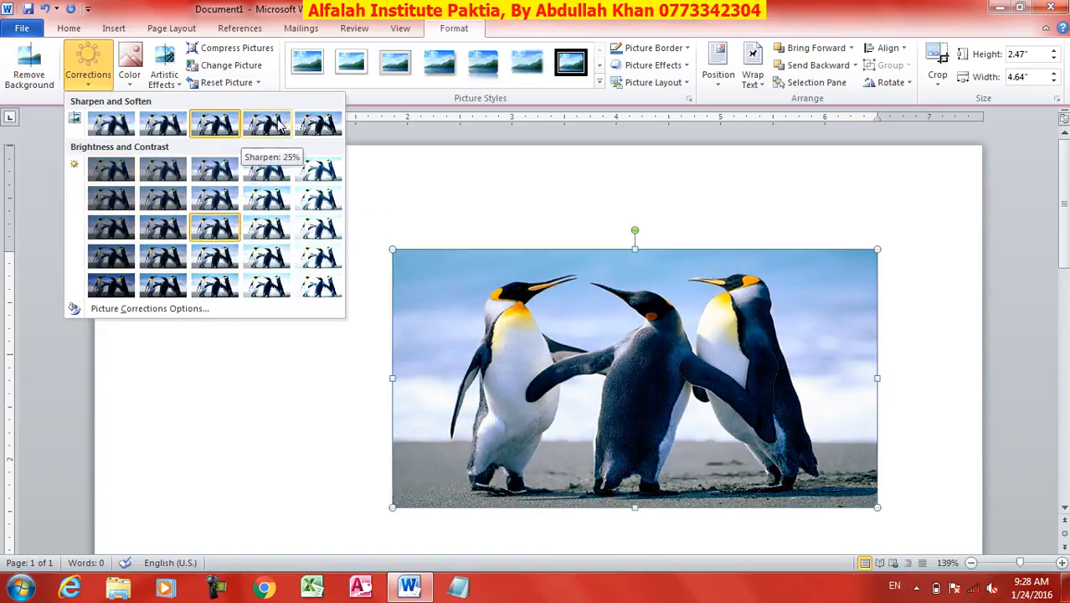
left_click(132, 80)
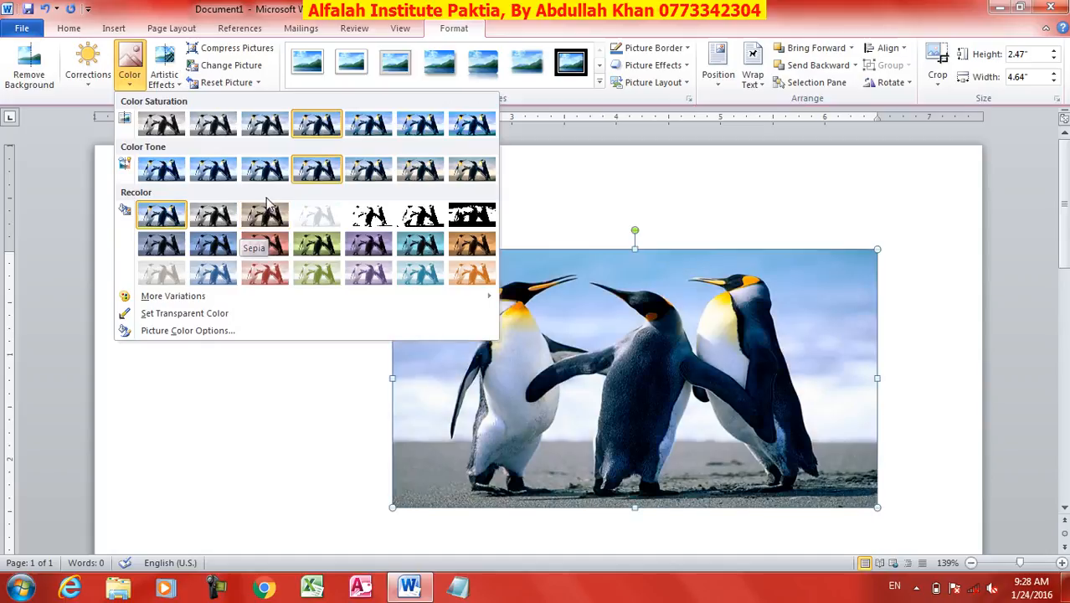
Apply the artistic effect in the third row, third column of the effects gallery to the penguin picture
left_click(155, 87)
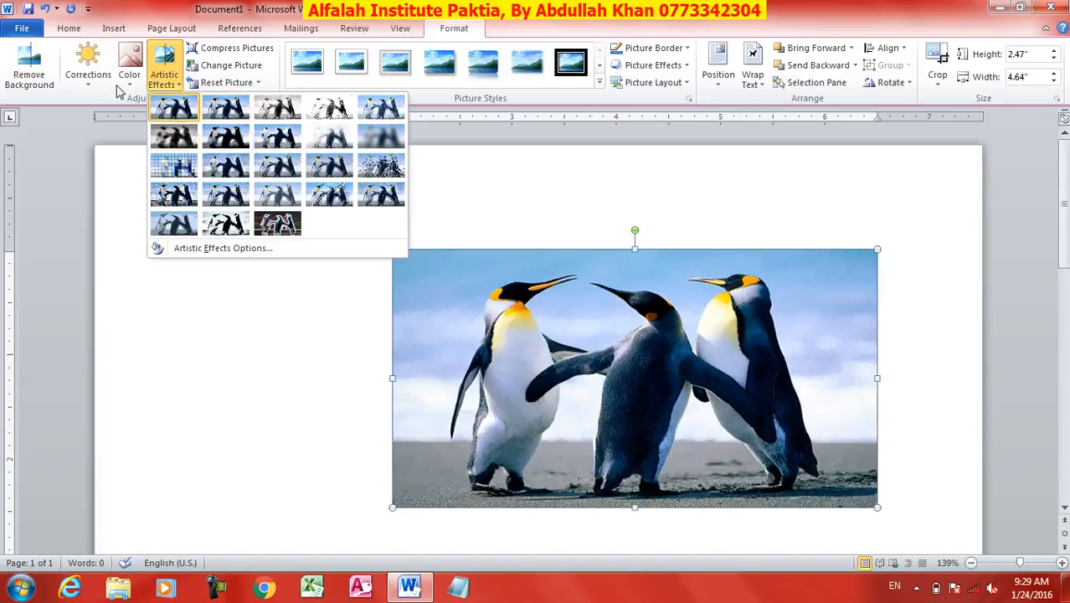
left_click(176, 107)
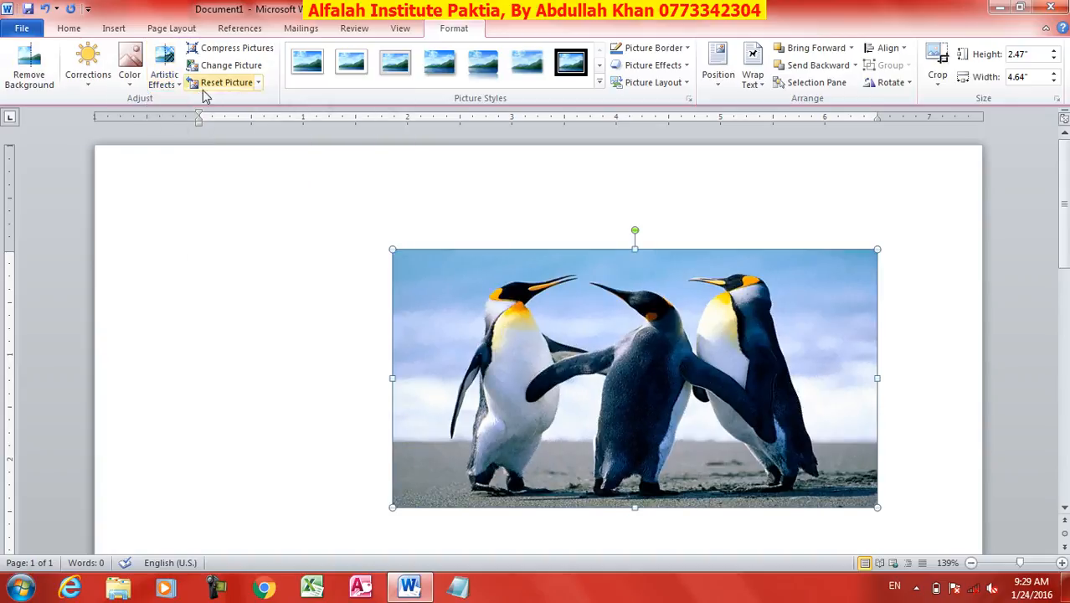
left_click(168, 84)
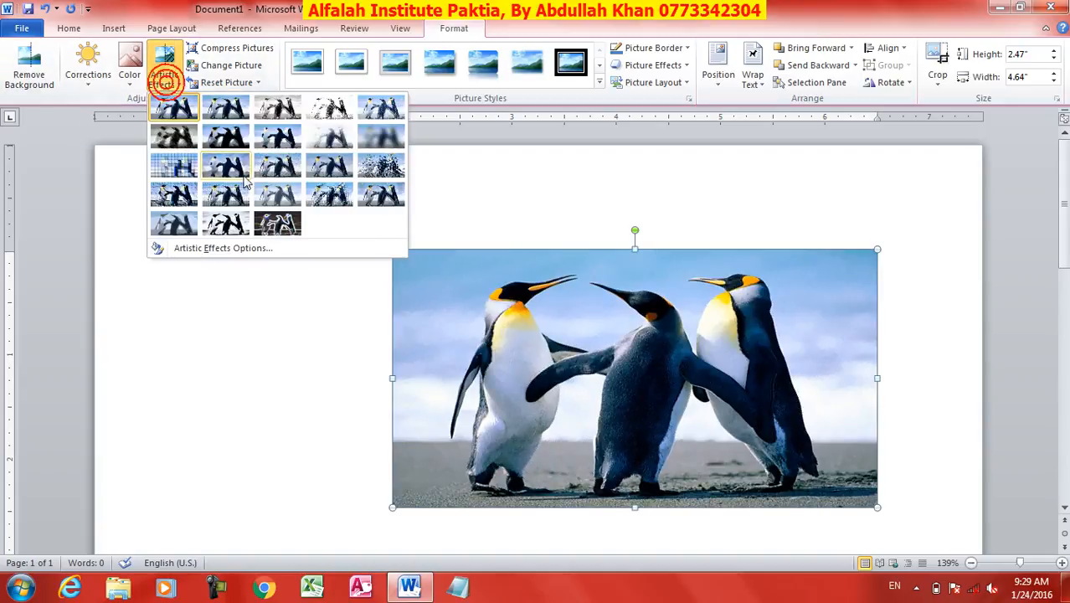
left_click(282, 172)
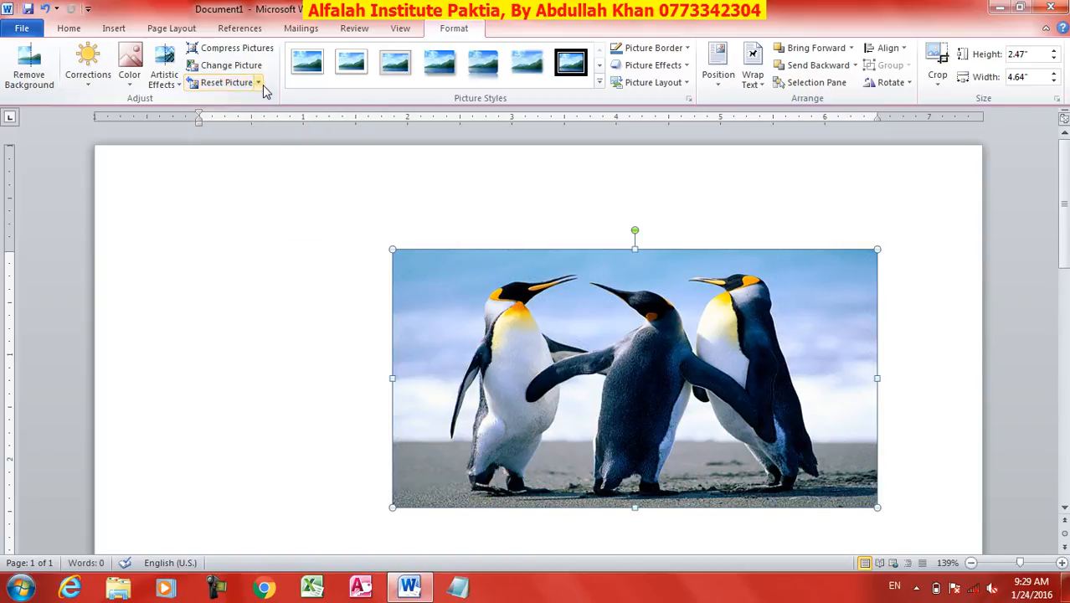
Reset both the formatting and the size of the penguin picture
left_click(259, 82)
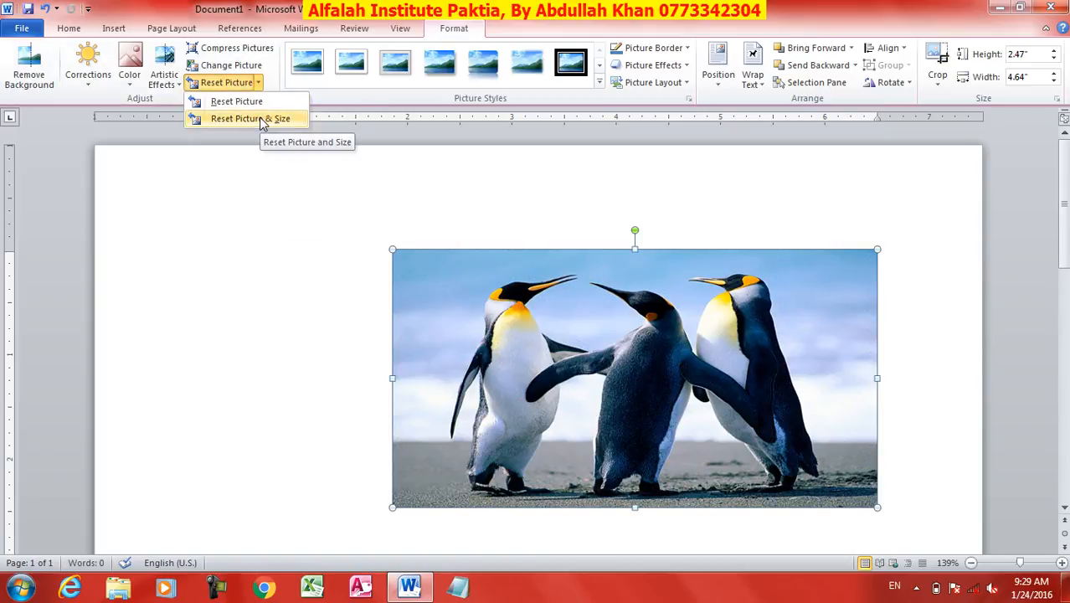
left_click(262, 122)
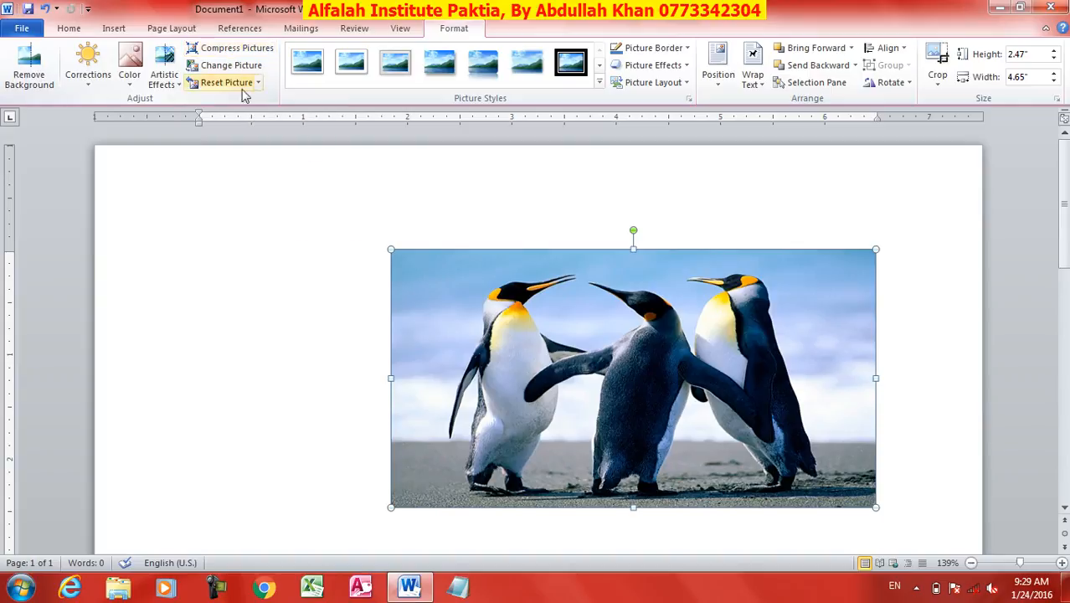
Compress only the penguin picture, deleting cropped areas and using the document resolution as target output
left_click(229, 52)
left_click_drag(517, 209, 276, 140)
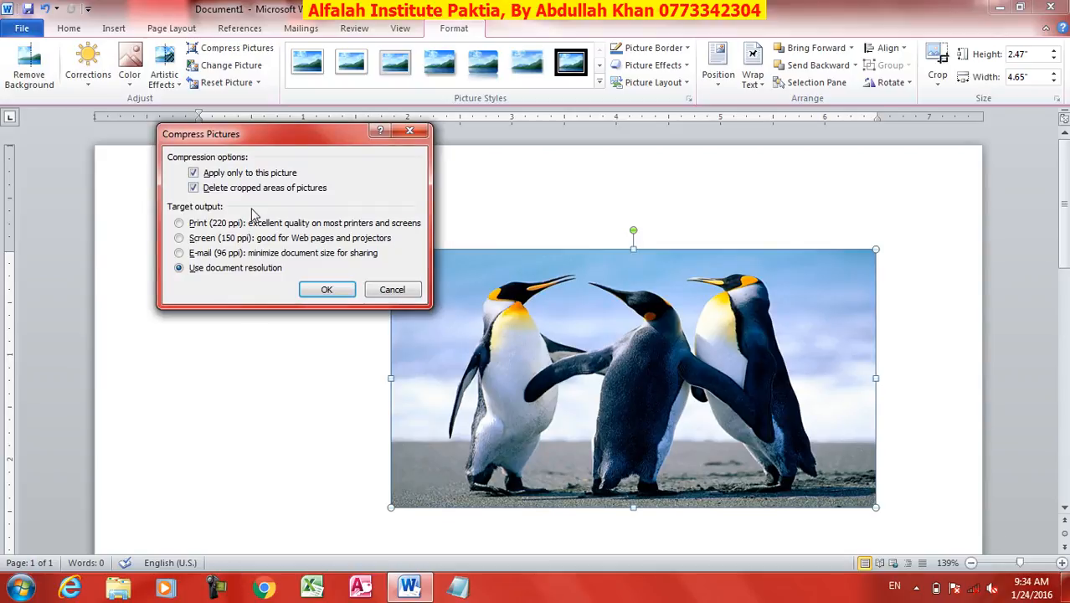
left_click(207, 238)
left_click(207, 268)
left_click(342, 293)
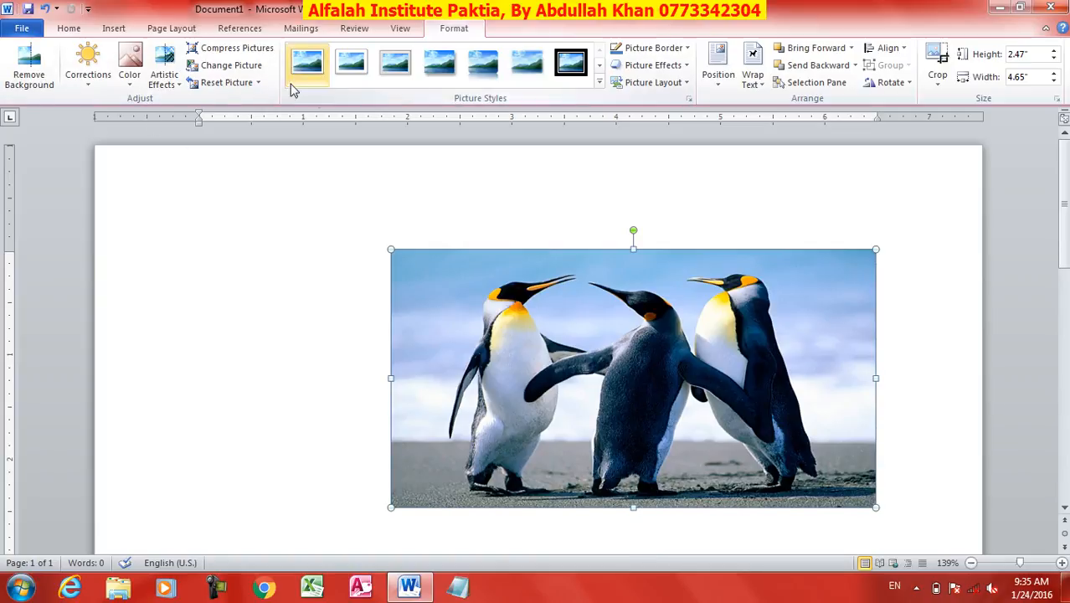
left_click(242, 67)
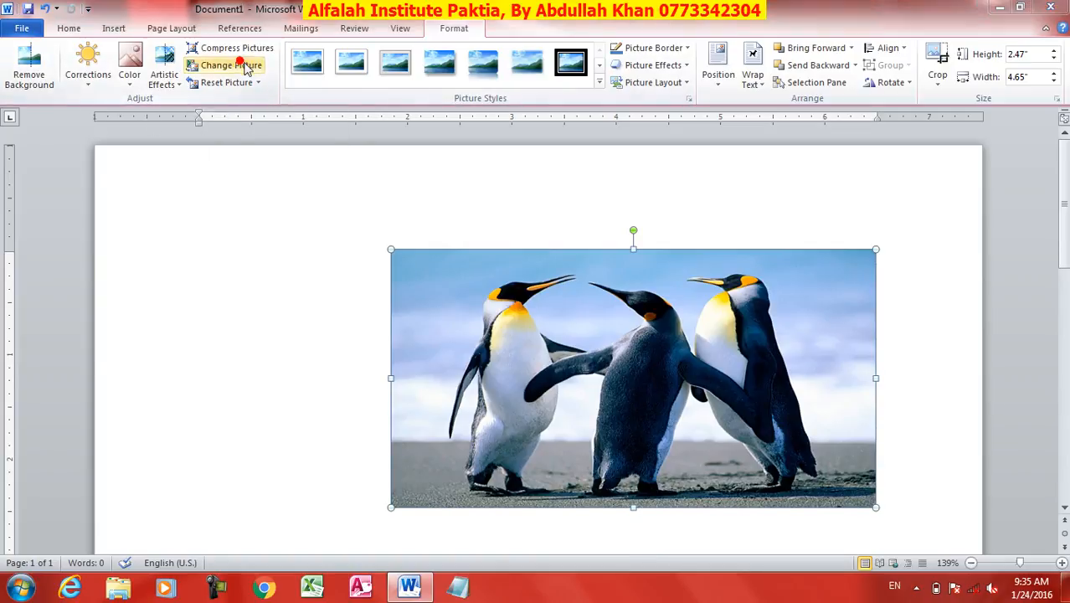
left_click(500, 356)
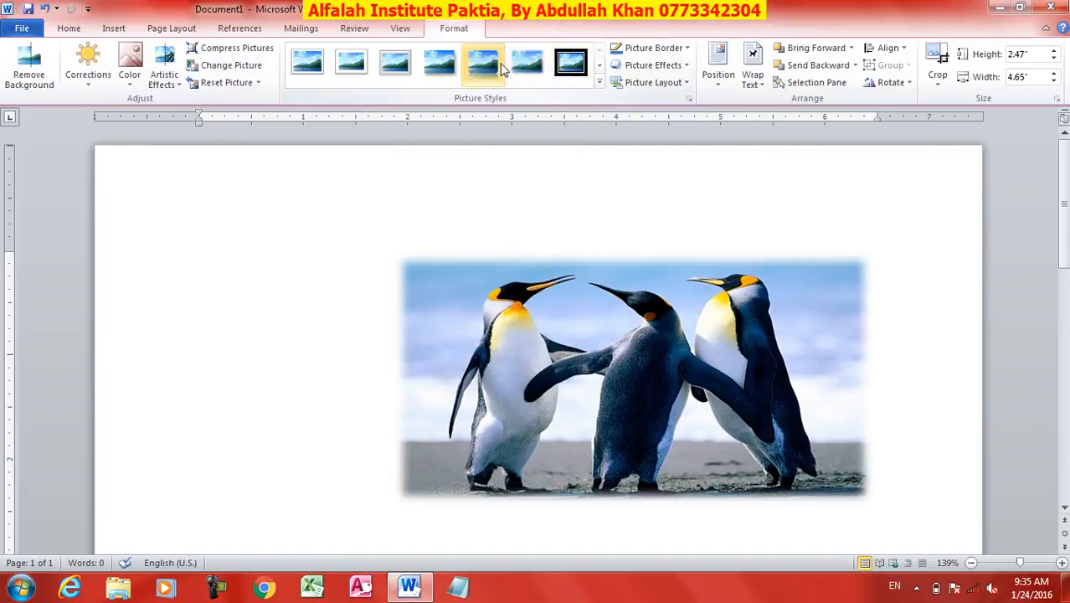
Apply the white-framed picture style with rounded diagonal corners to the penguin picture and colour its border standard red
left_click(599, 82)
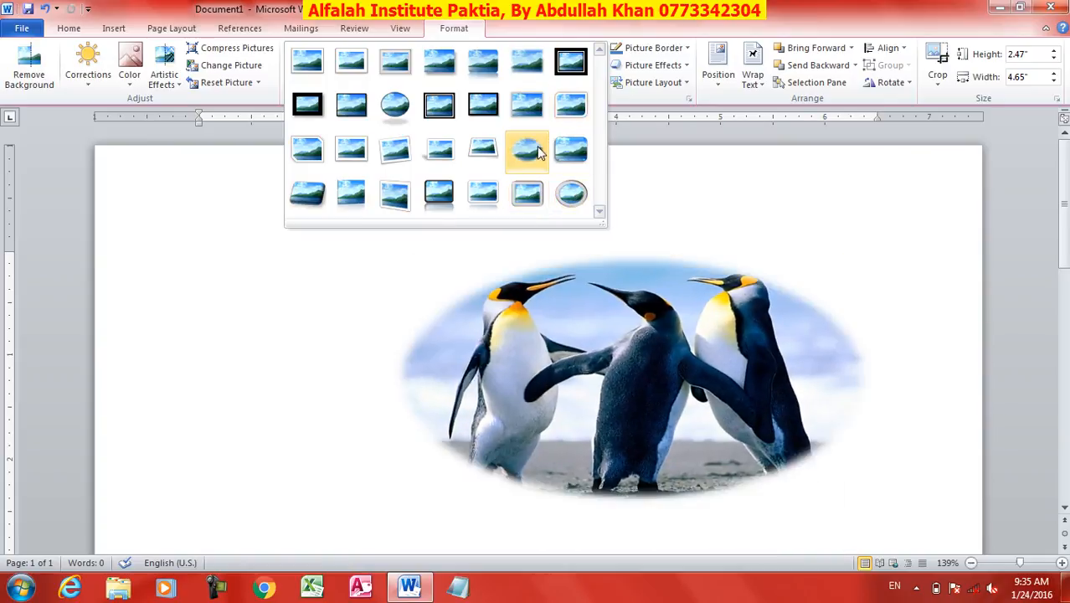
left_click(571, 104)
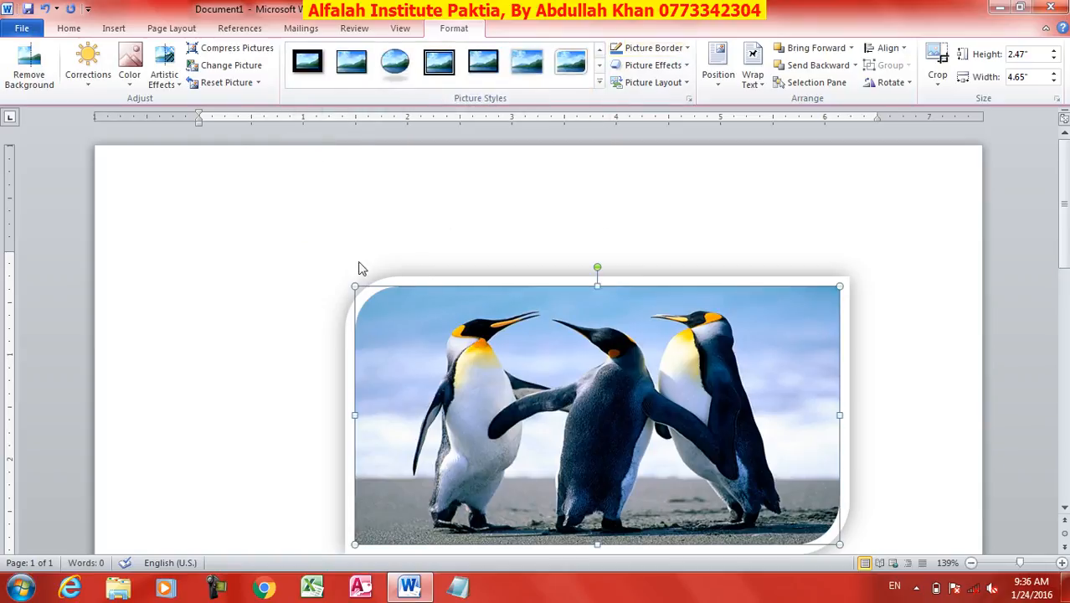
left_click(684, 48)
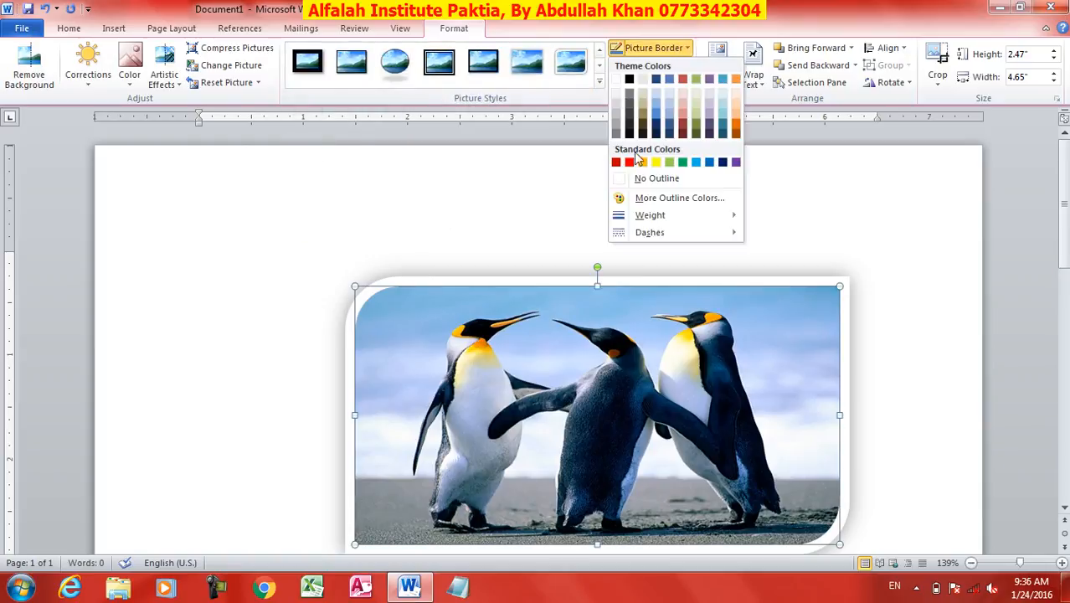
left_click(632, 162)
Preview the dash styles available for the penguin picture's border without applying one
left_click(681, 49)
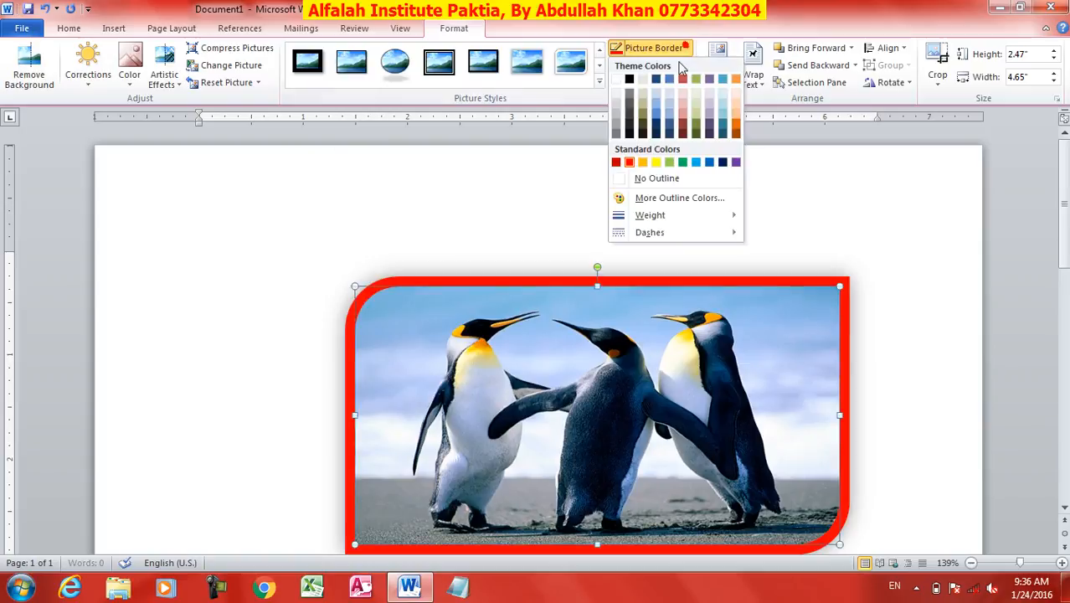
mouse_move(672, 225)
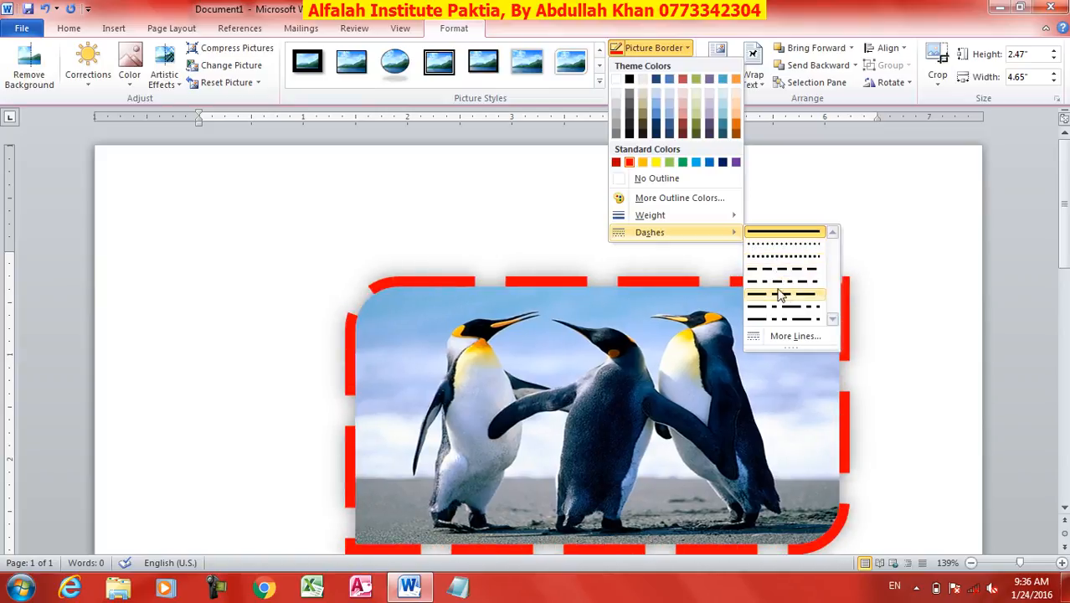
left_click(656, 15)
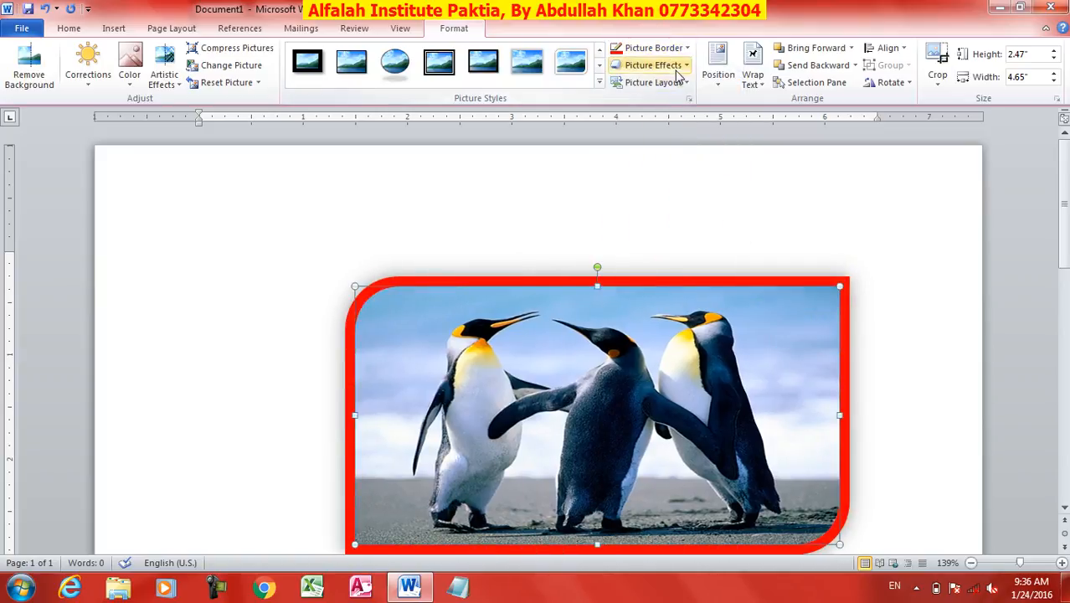
Preview the preset and outer shadow picture effects on the penguin picture
left_click(671, 66)
mouse_move(677, 92)
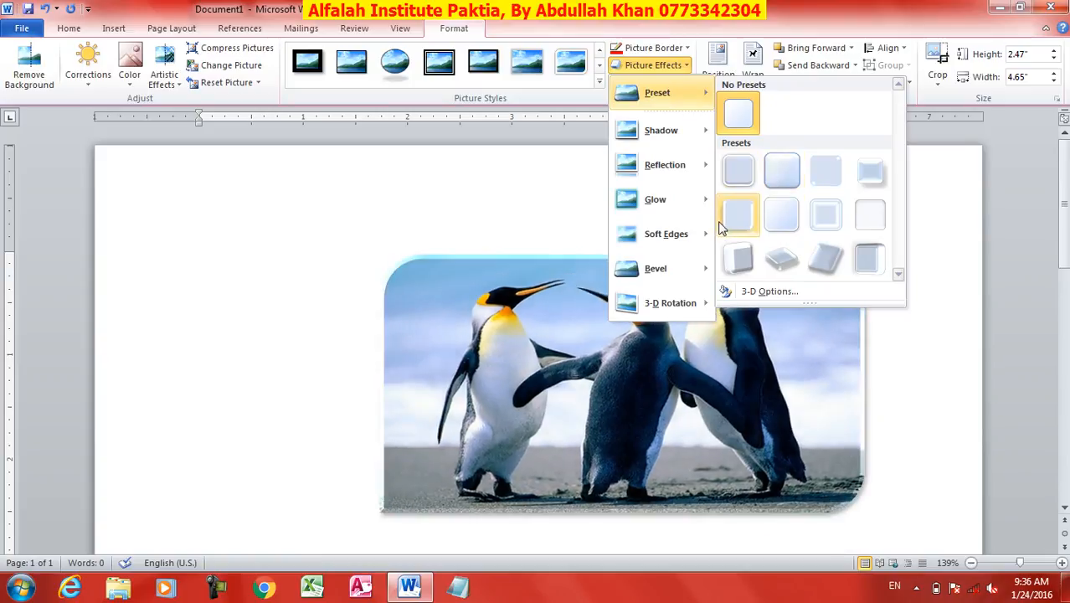
mouse_move(649, 139)
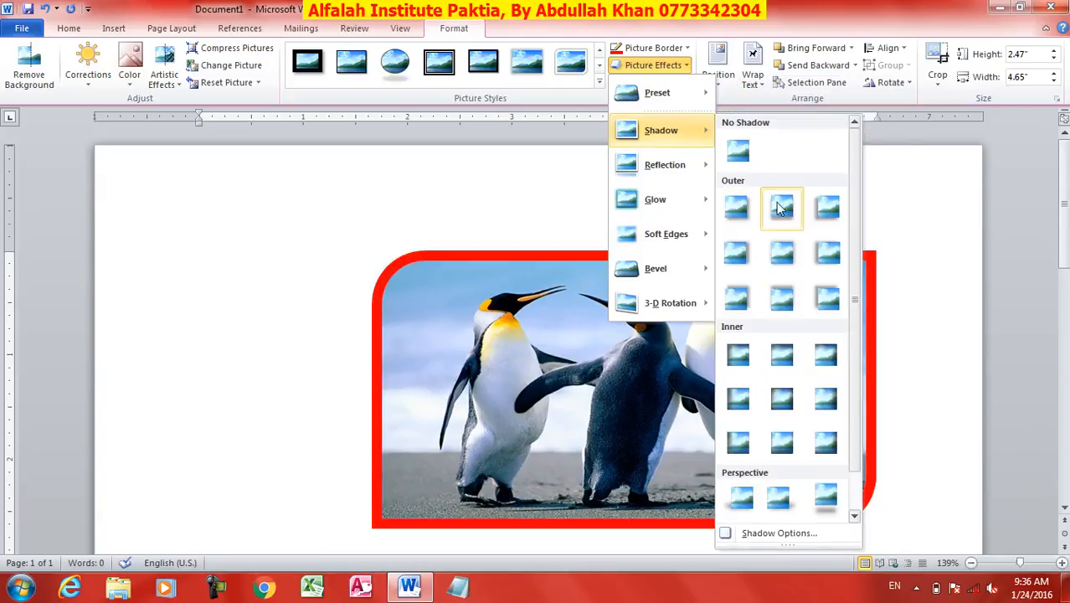